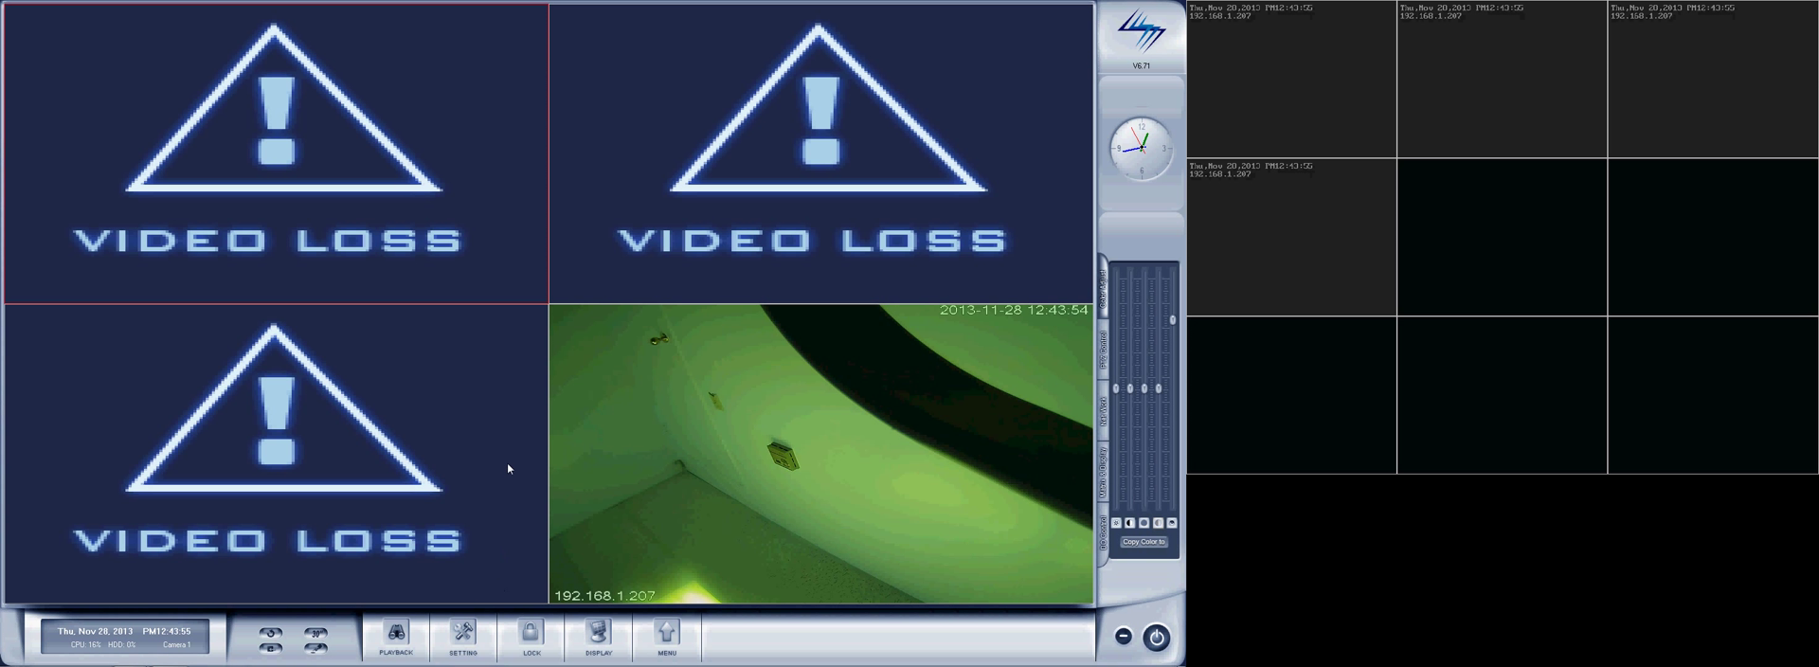
Step: Open the display and matrix settings and select matrix group SetGroup1 with video out port Video Out 01
{"action": "left_click", "coordinate": [467, 652]}
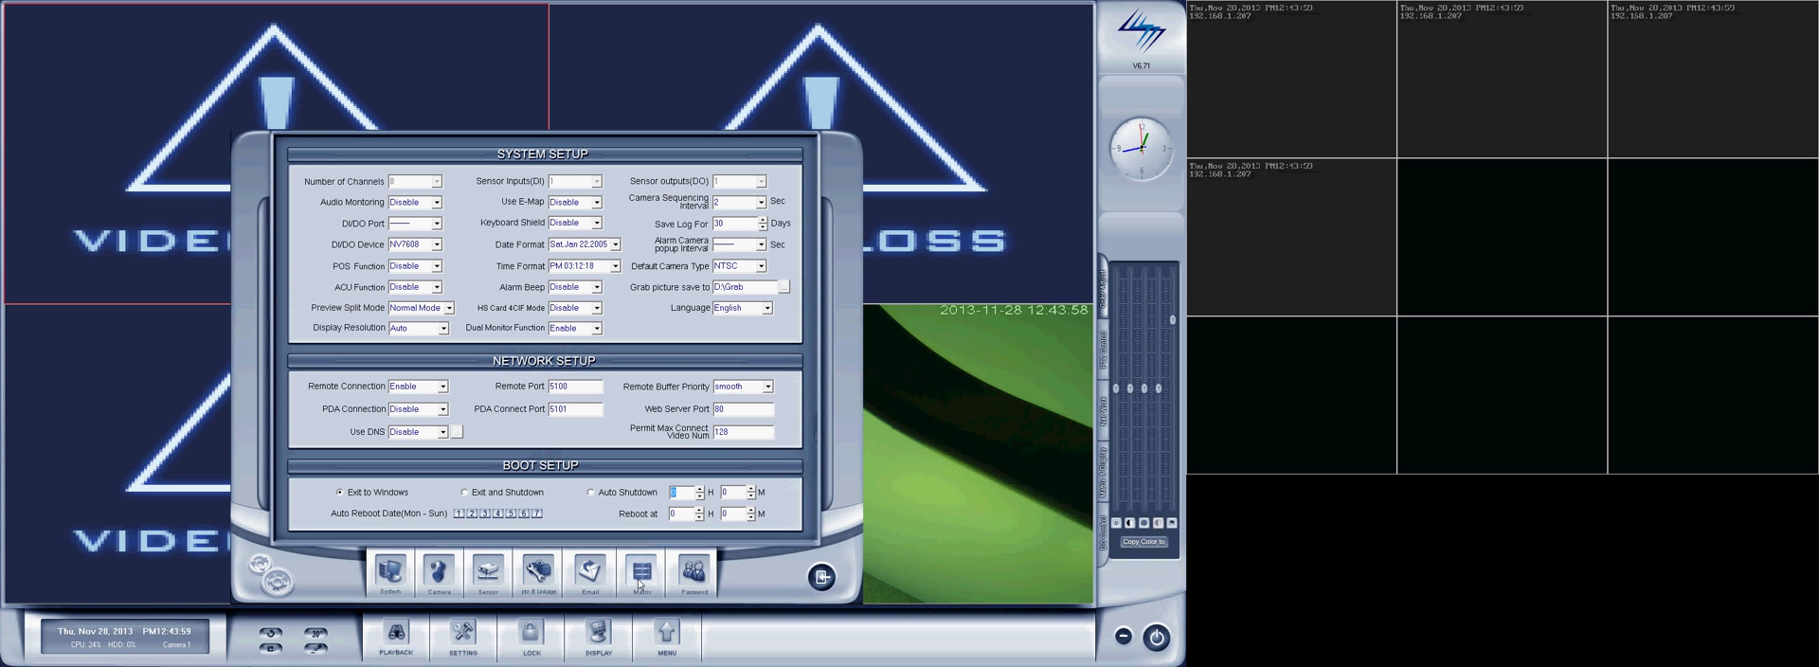
{"action": "left_click", "coordinate": [641, 576]}
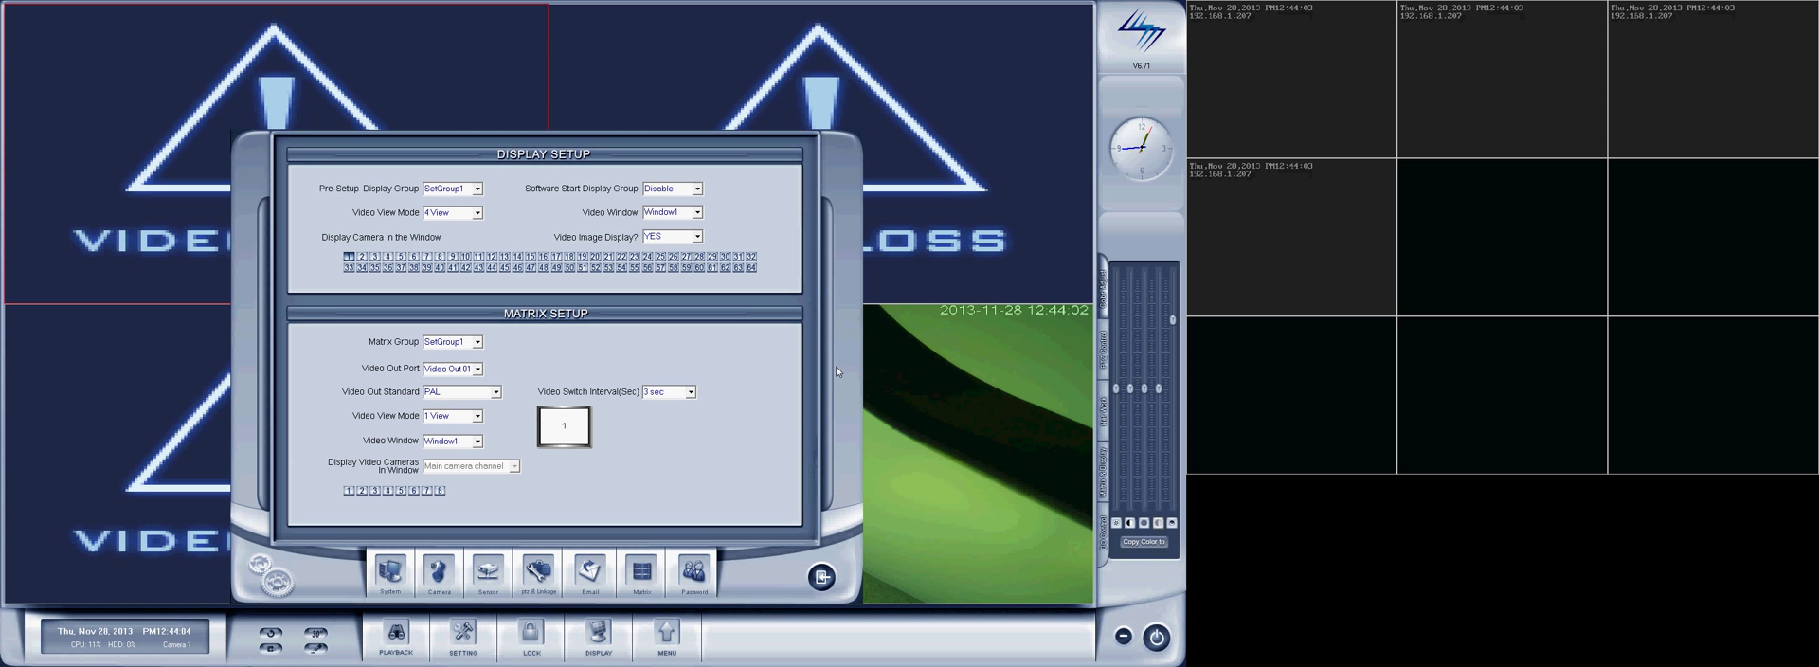
{"action": "left_click", "coordinate": [477, 341]}
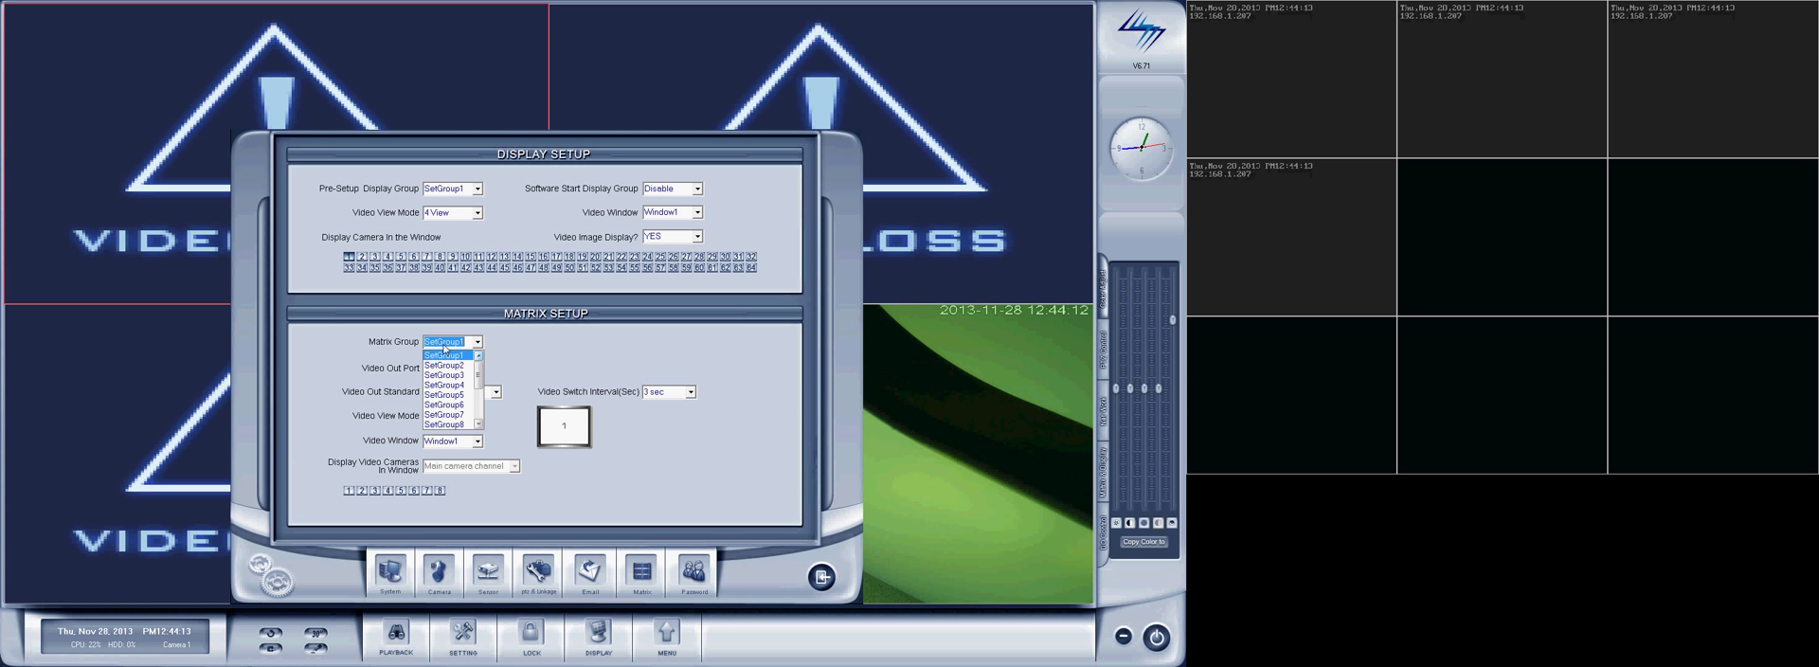
{"action": "left_click", "coordinate": [441, 345]}
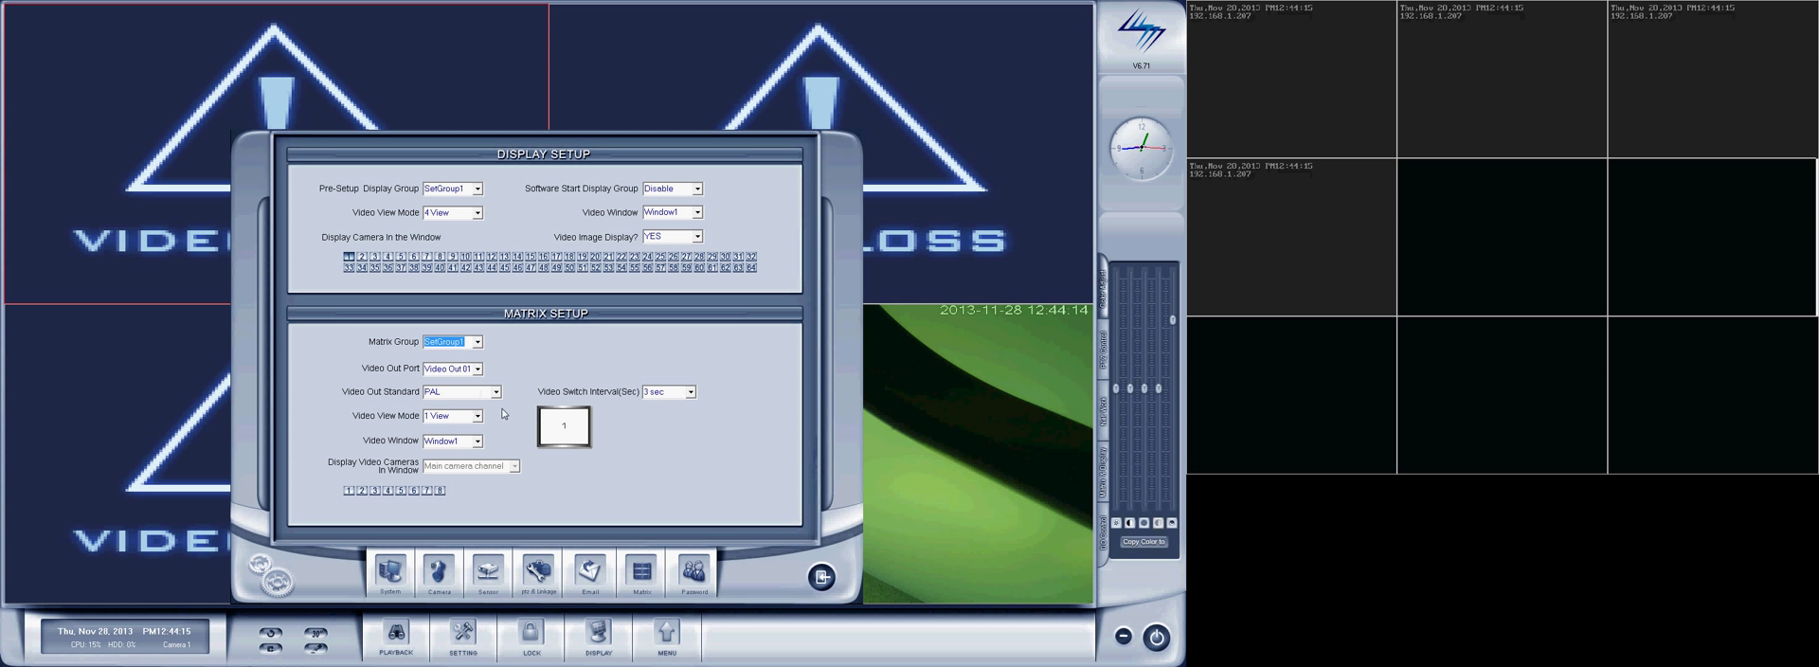
{"action": "left_click", "coordinate": [477, 375]}
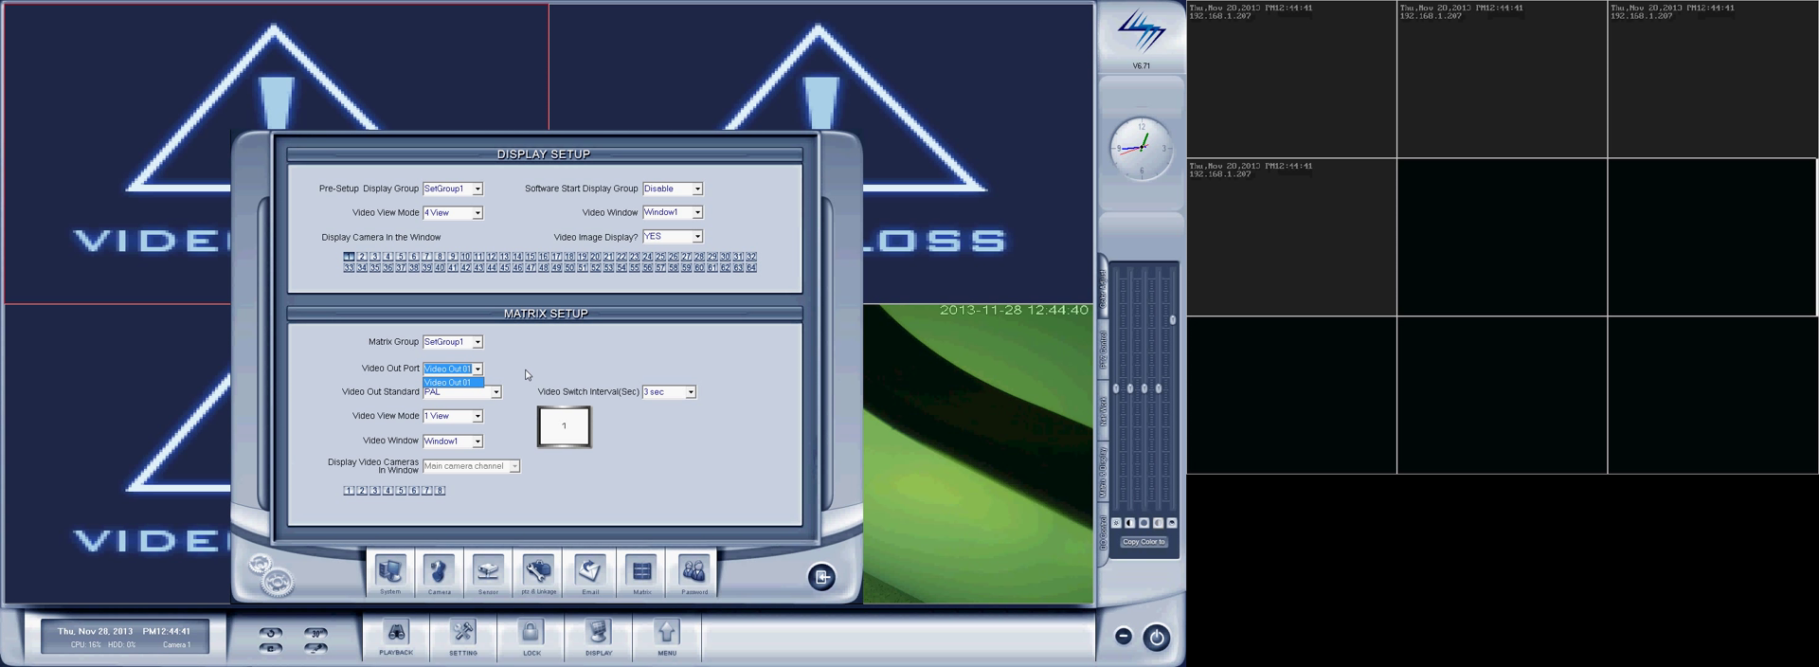
{"action": "left_click", "coordinate": [453, 382]}
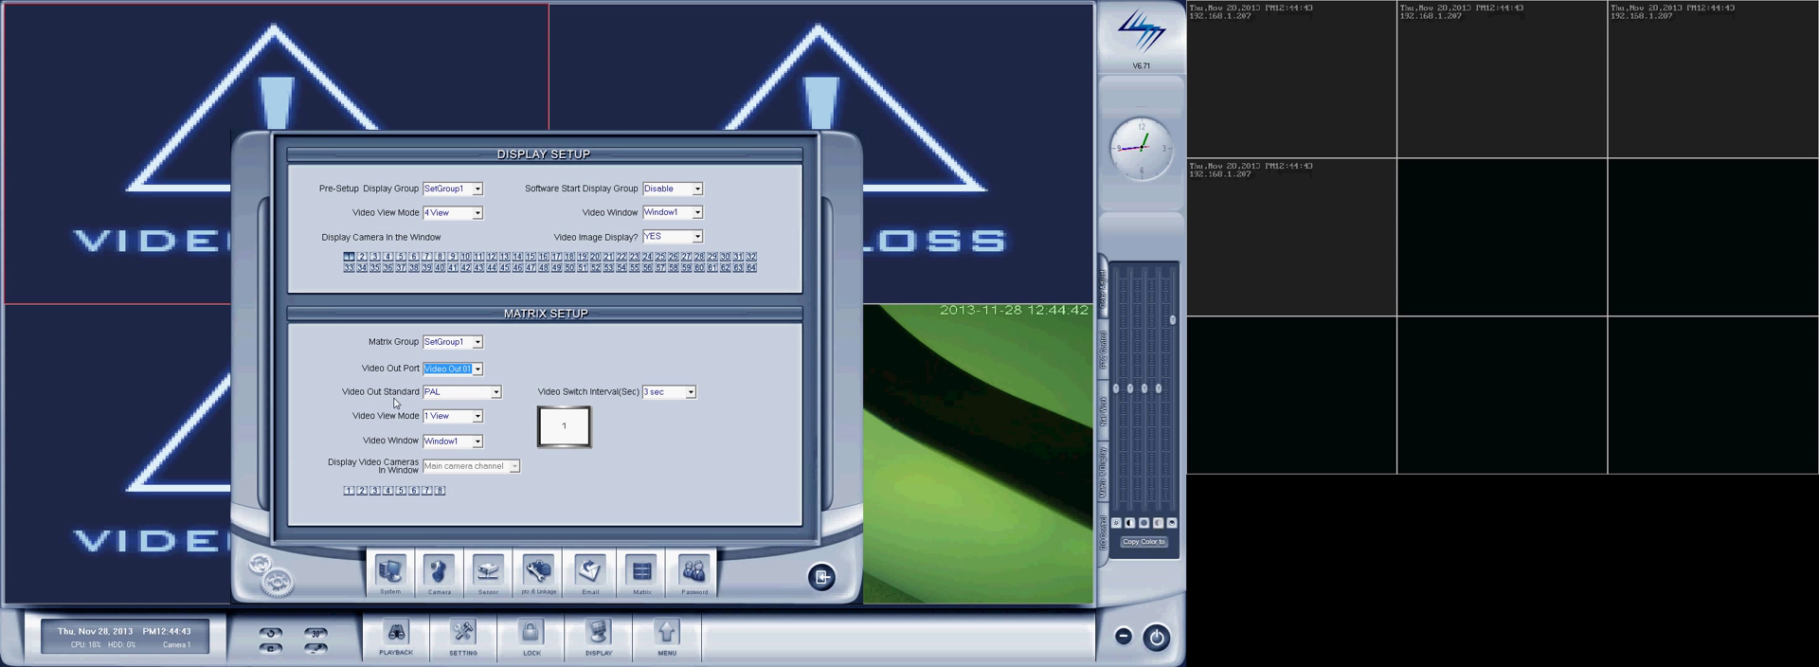
Step: Set the matrix video out standard to NTSC and its video view mode to 4 View
{"action": "left_click", "coordinate": [494, 391]}
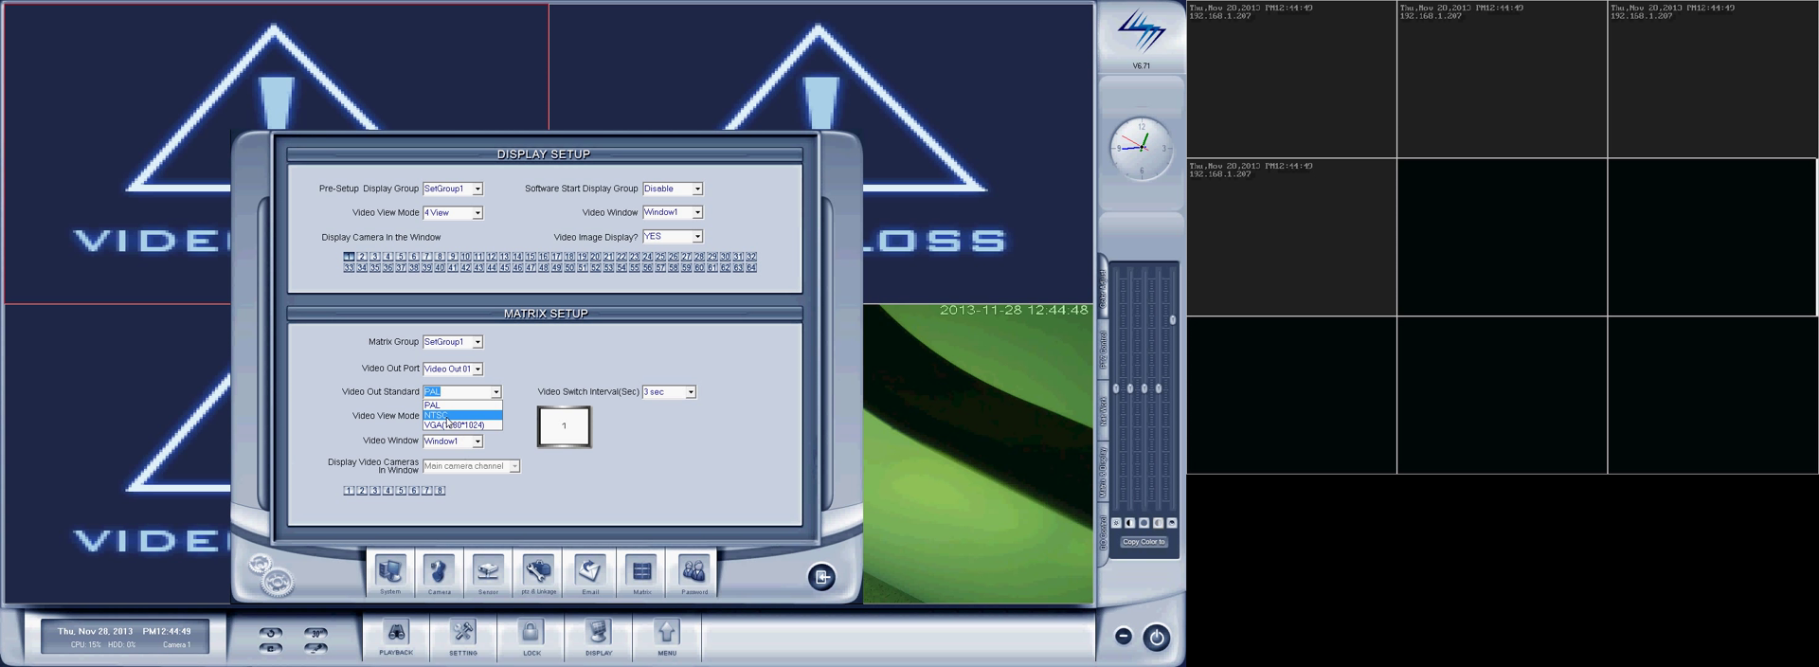
{"action": "left_click", "coordinate": [447, 417]}
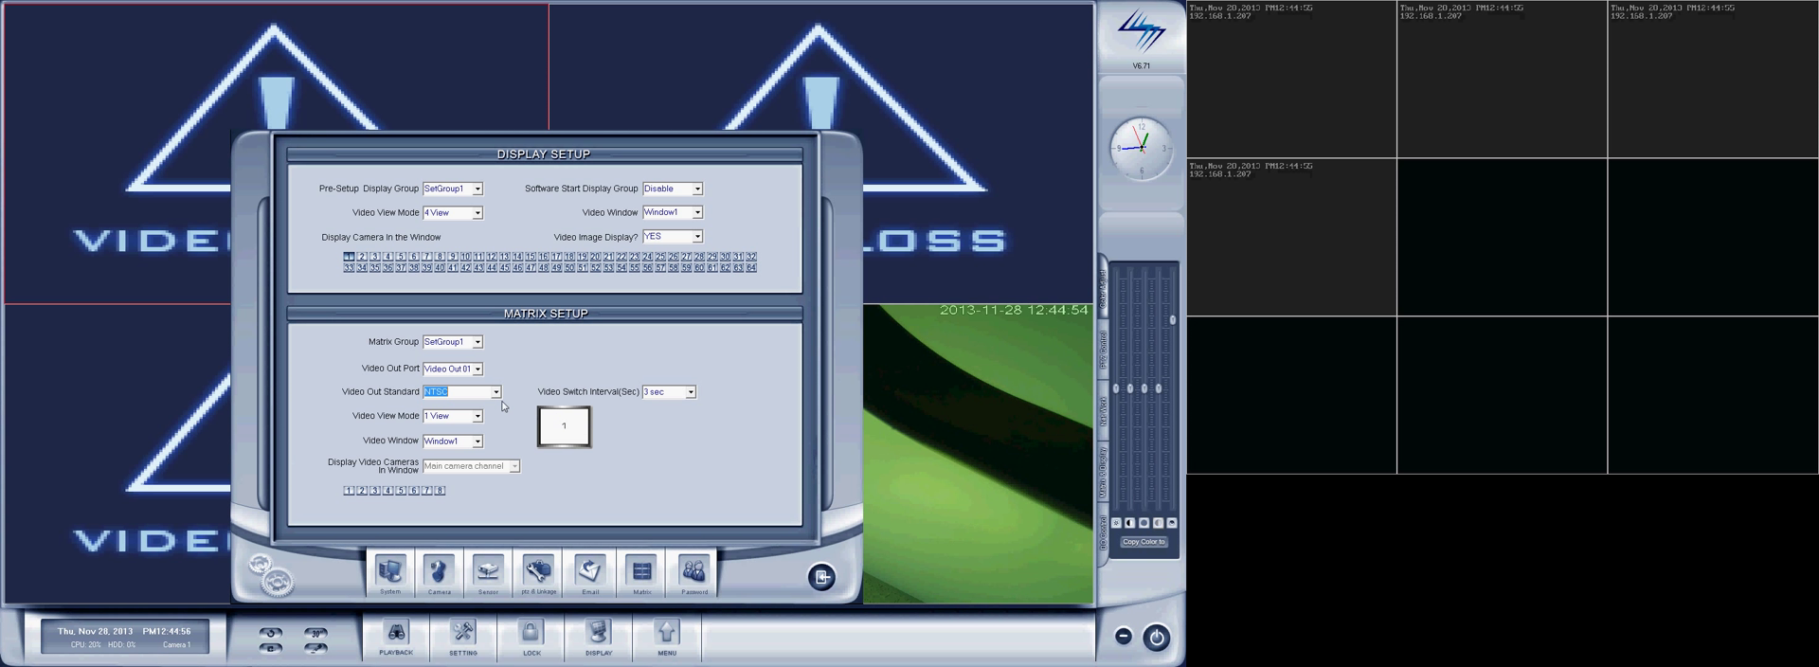
{"action": "left_click", "coordinate": [477, 416]}
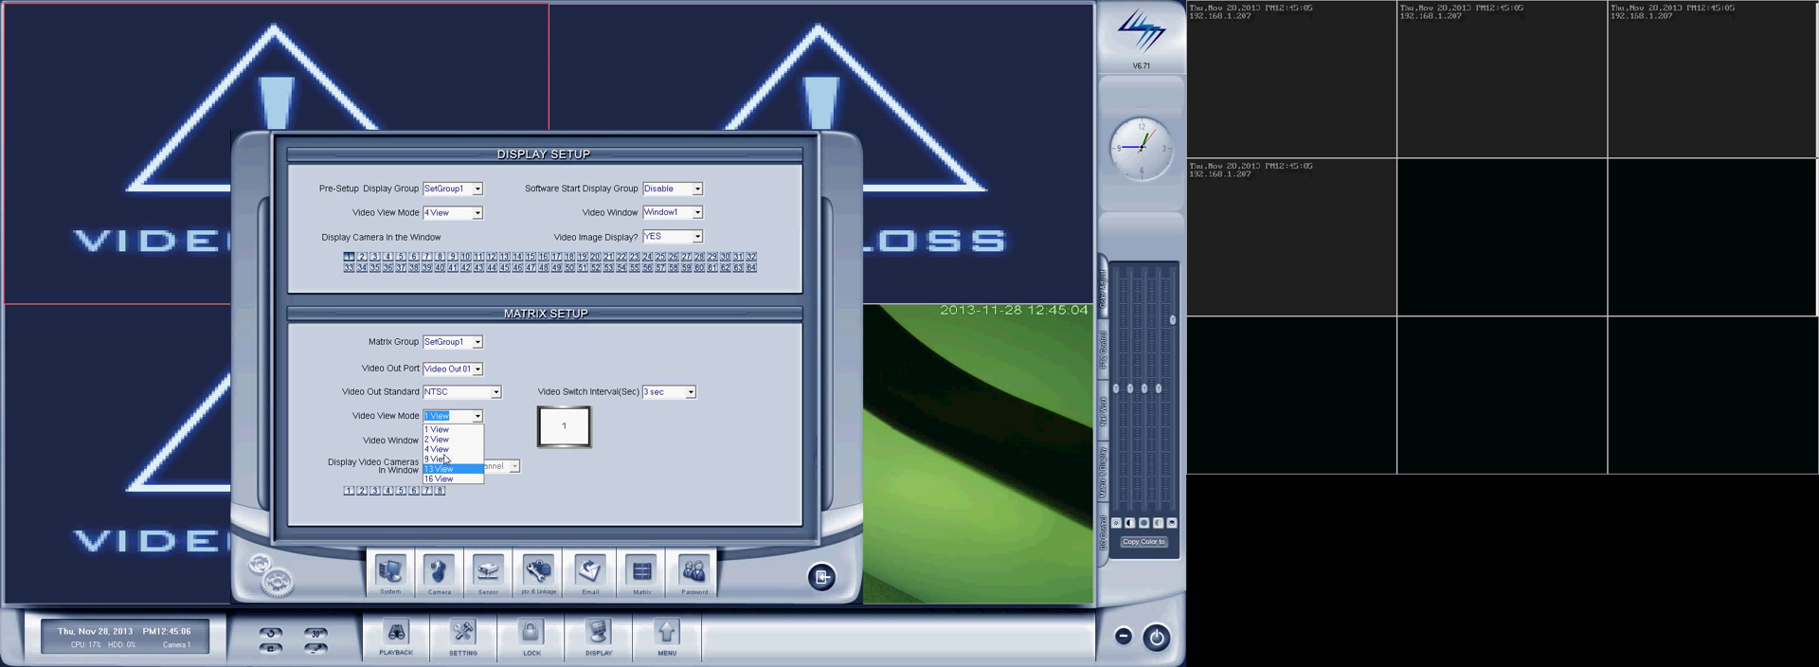
{"action": "left_click", "coordinate": [447, 451]}
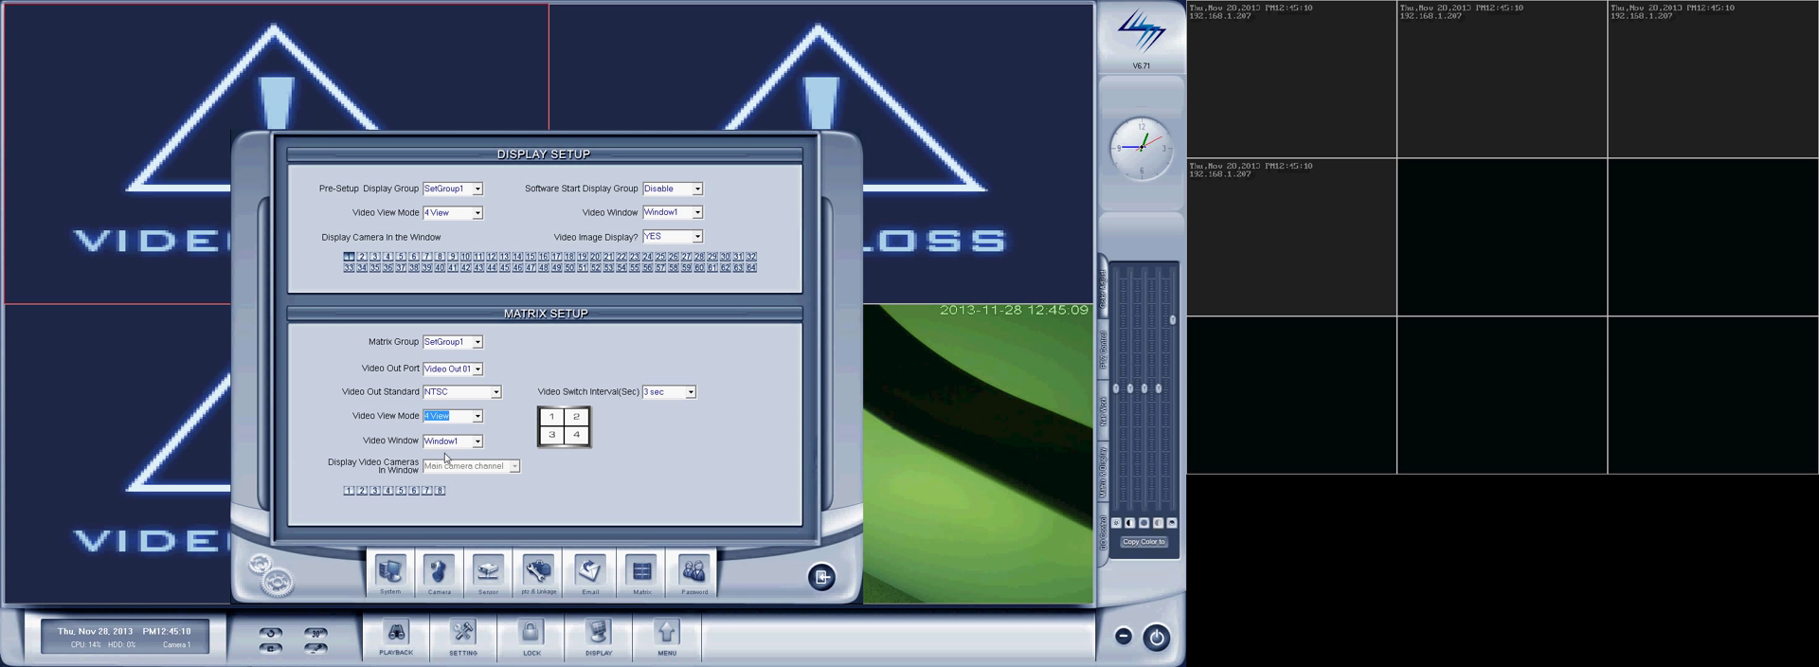
Step: Assign camera 1 to matrix Window1 and camera 2 to Window2
{"action": "left_click", "coordinate": [478, 441]}
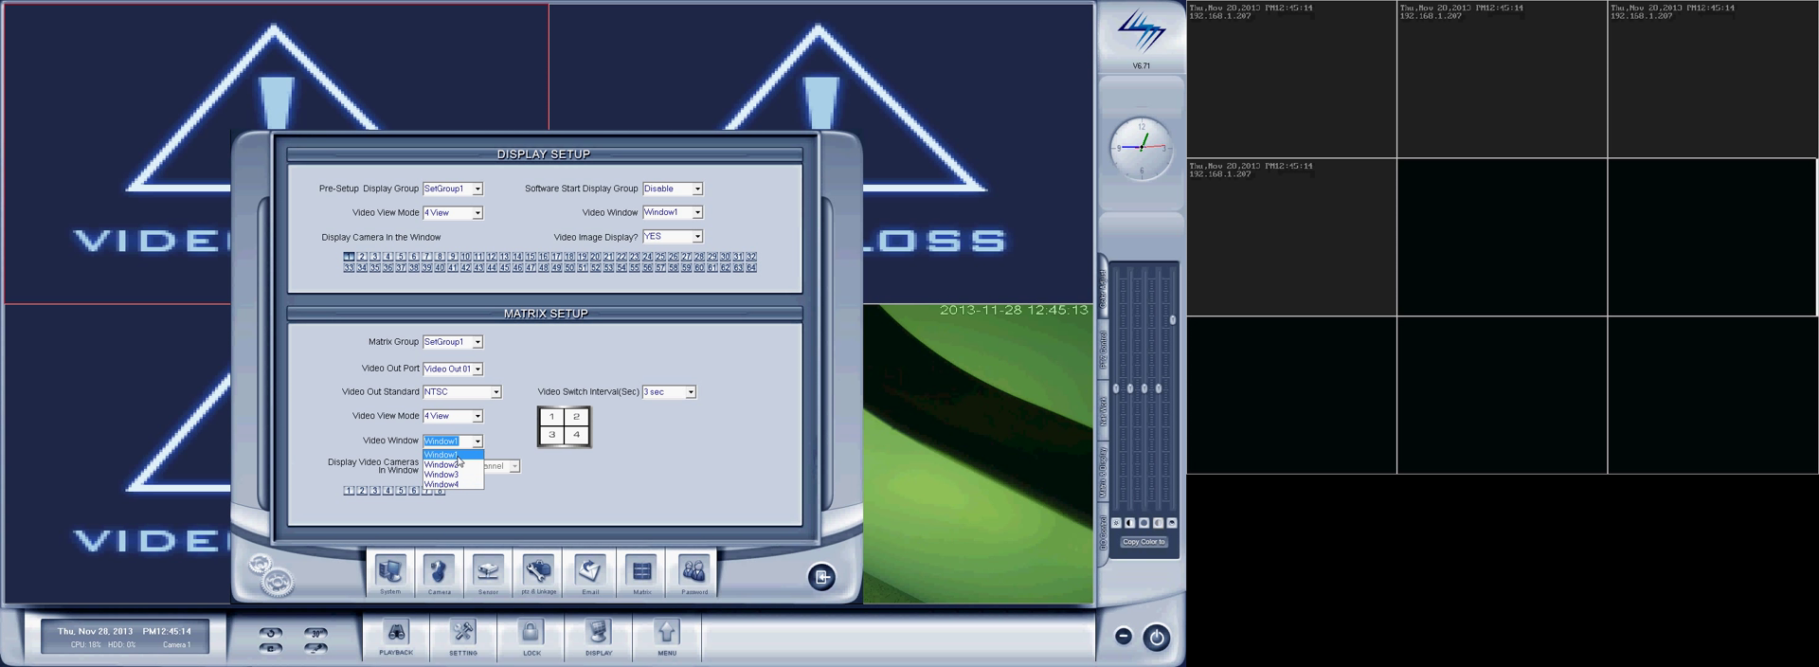
{"action": "left_click", "coordinate": [459, 460]}
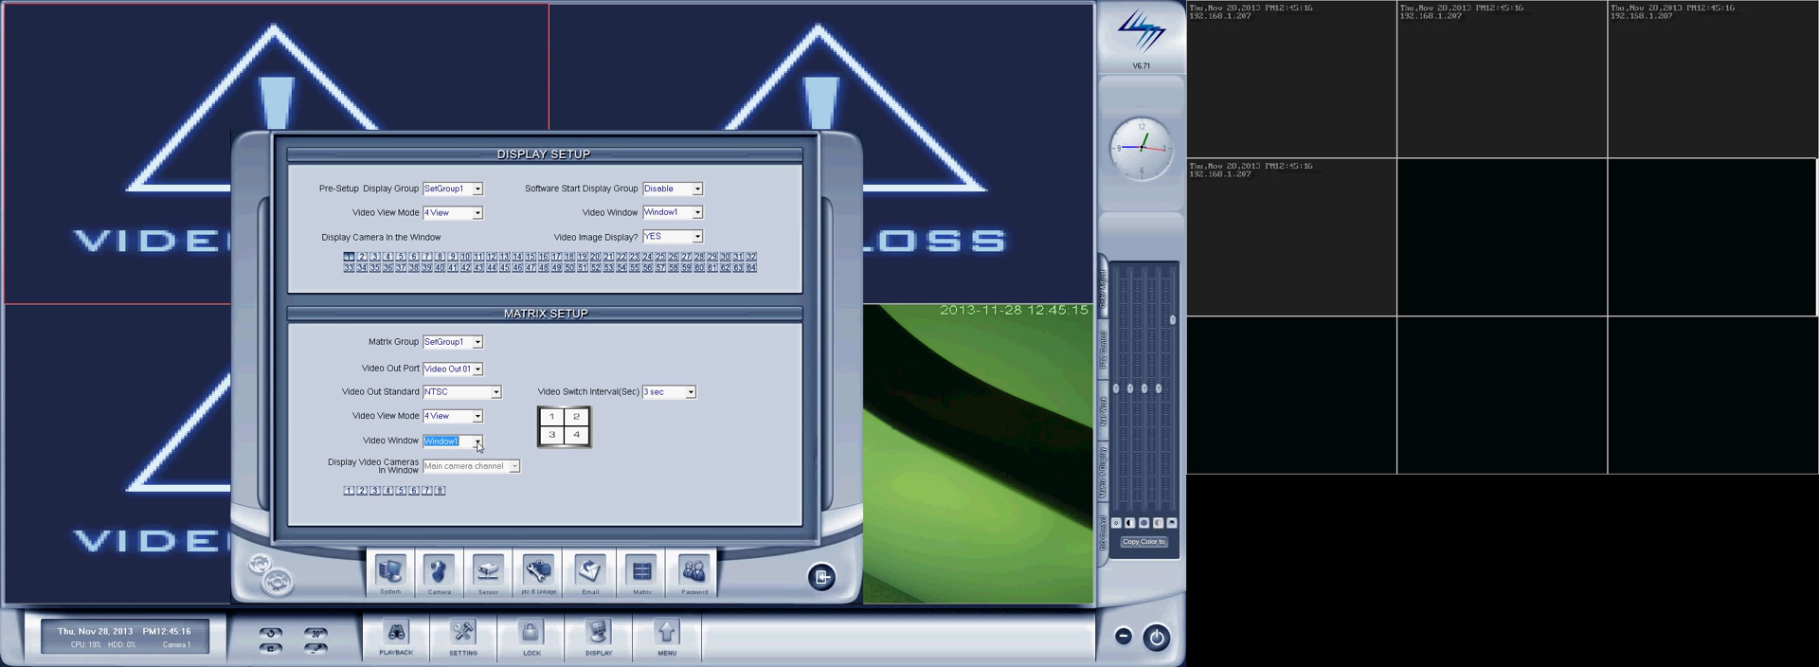
{"action": "left_click", "coordinate": [477, 443]}
{"action": "left_click", "coordinate": [459, 460]}
{"action": "left_click", "coordinate": [346, 492]}
{"action": "left_click", "coordinate": [478, 443]}
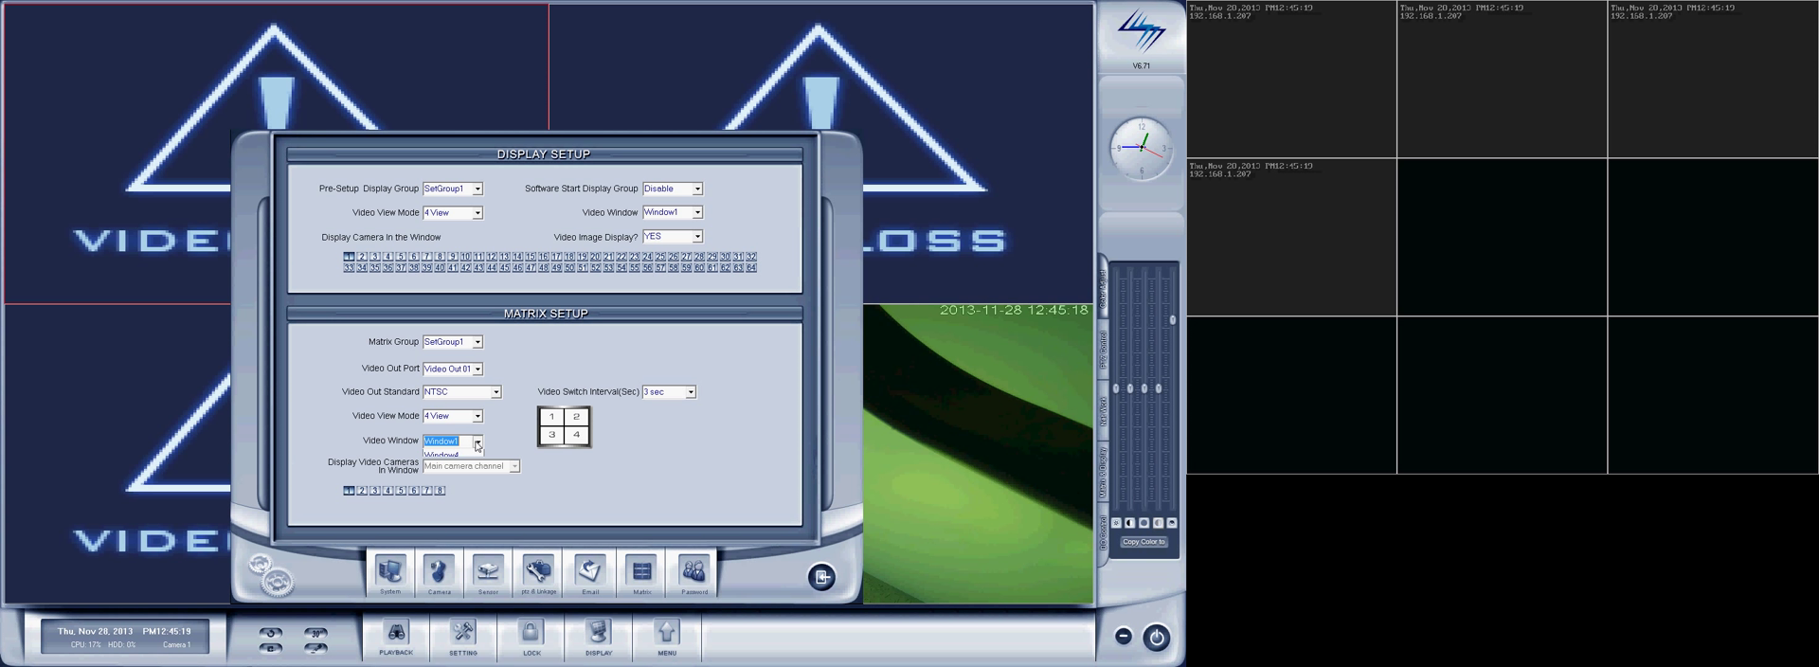
{"action": "left_click", "coordinate": [458, 466]}
{"action": "left_click", "coordinate": [361, 492]}
Step: Assign camera 3 to matrix Window3 and camera 4 to Window4
{"action": "left_click", "coordinate": [478, 443]}
{"action": "left_click", "coordinate": [456, 477]}
{"action": "left_click", "coordinate": [375, 490]}
{"action": "left_click", "coordinate": [477, 441]}
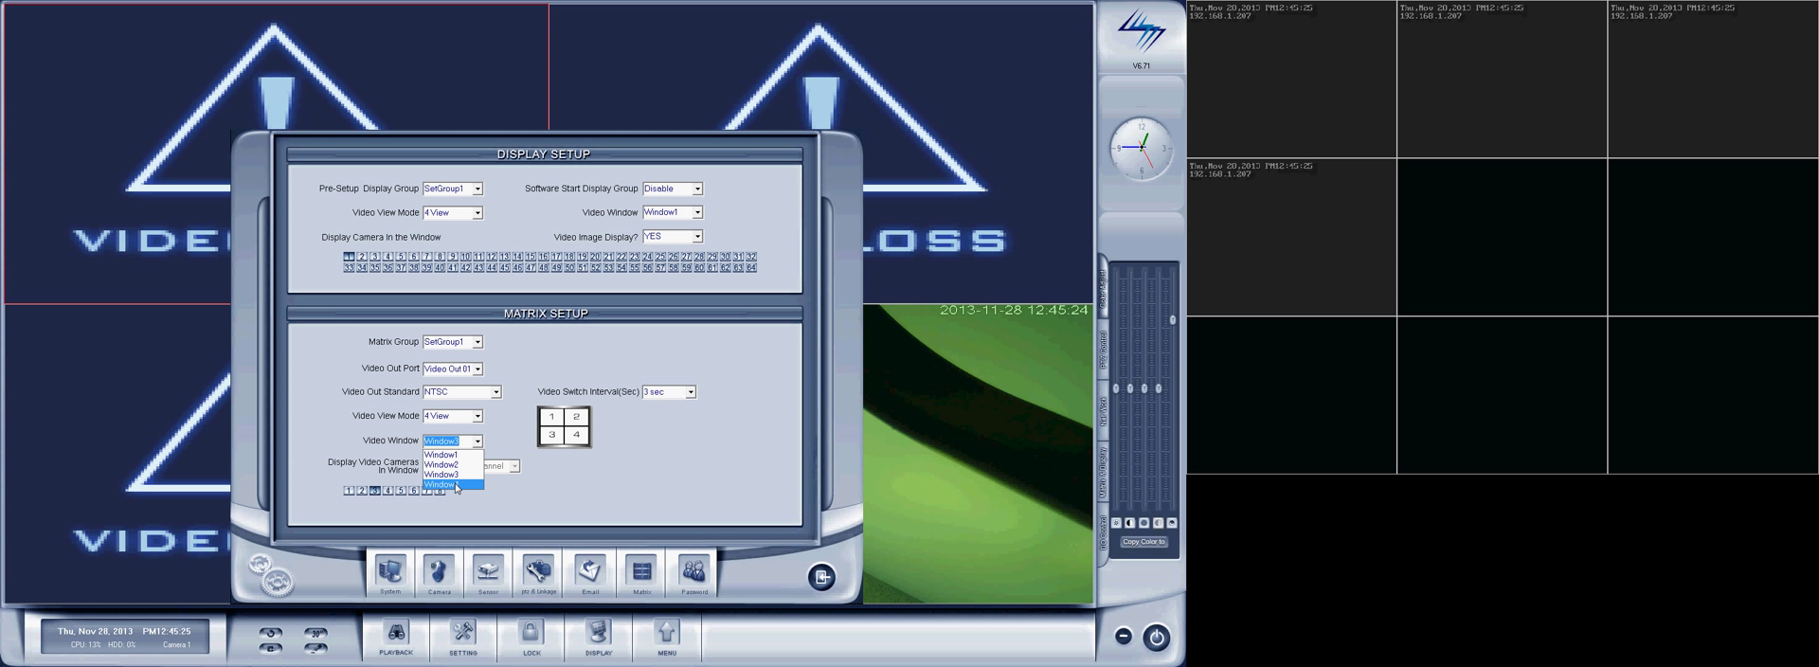
{"action": "left_click", "coordinate": [457, 462]}
{"action": "left_click", "coordinate": [387, 491]}
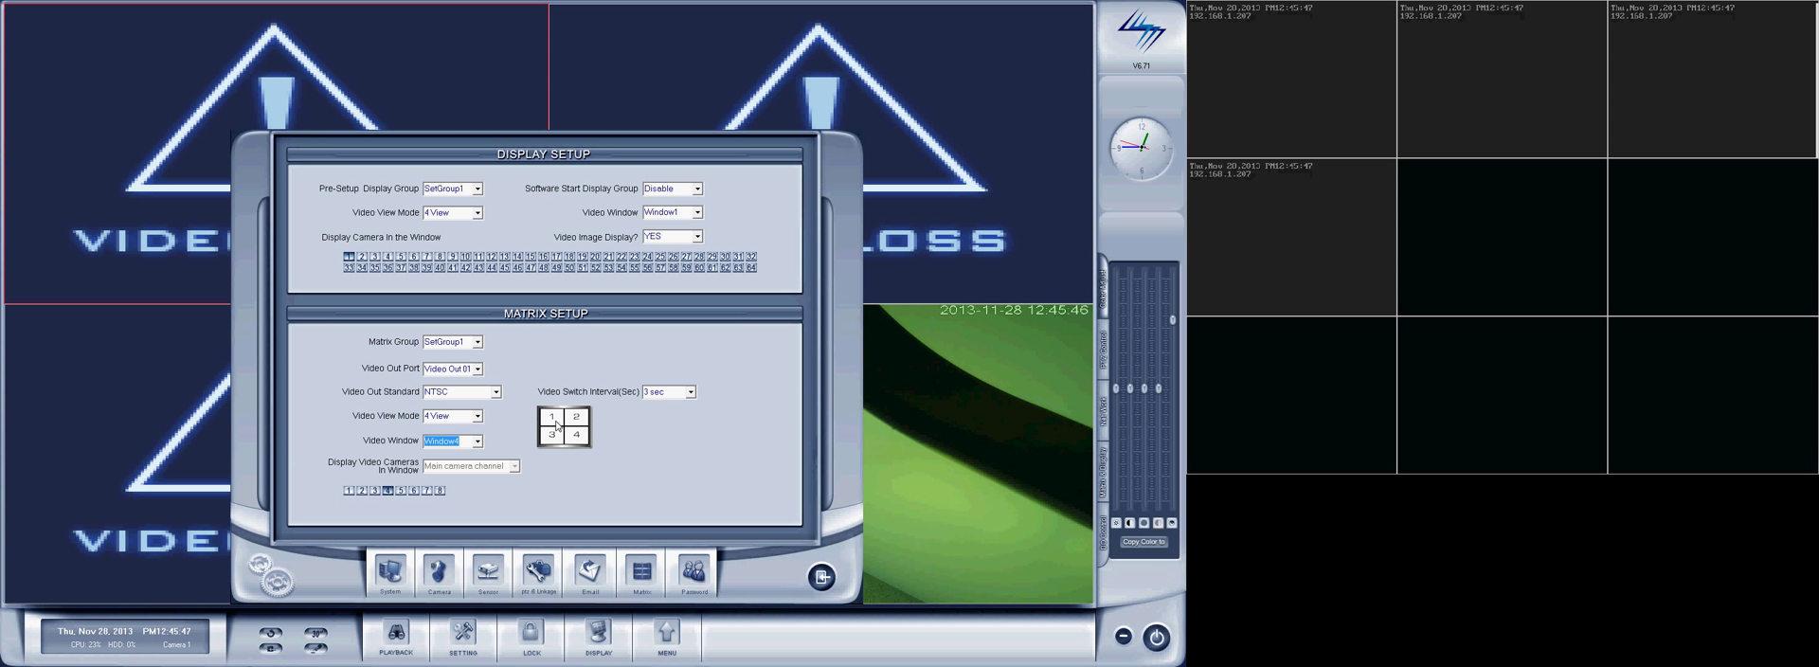
Step: Add cameras 5 through 8 to matrix Window1 alongside camera 1
{"action": "left_click", "coordinate": [477, 441]}
{"action": "scroll", "coordinate": [478, 445], "scroll_direction": "up", "scroll_amount": 1}
{"action": "left_click", "coordinate": [461, 455]}
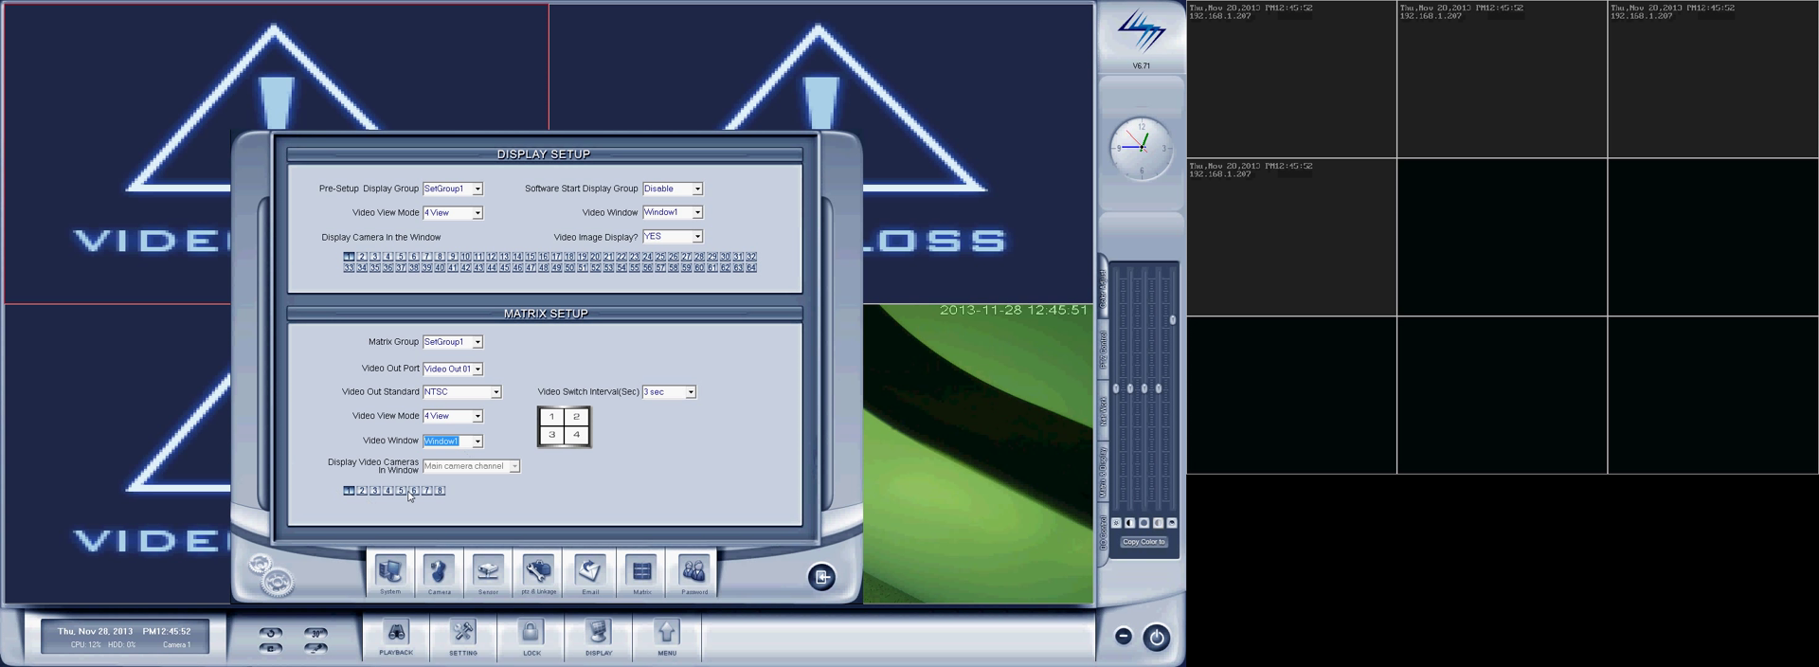
{"action": "left_click_drag", "start_coordinate": [402, 491], "coordinate": [469, 501]}
Step: Choose a longer video switch interval for the matrix, then close the setup and save the changes
{"action": "left_click", "coordinate": [692, 393]}
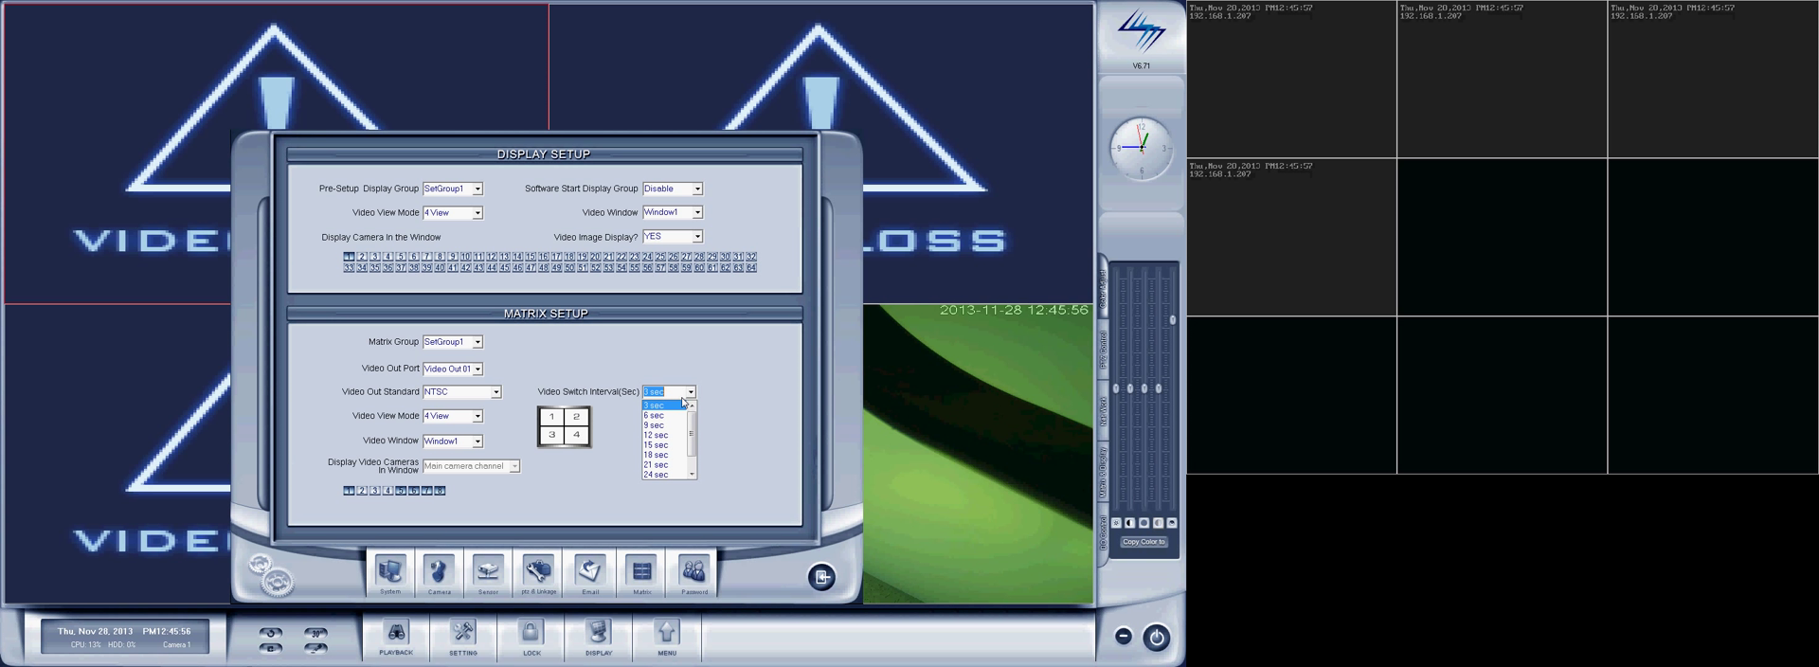
{"action": "scroll", "coordinate": [702, 447], "scroll_direction": "down", "scroll_amount": 2}
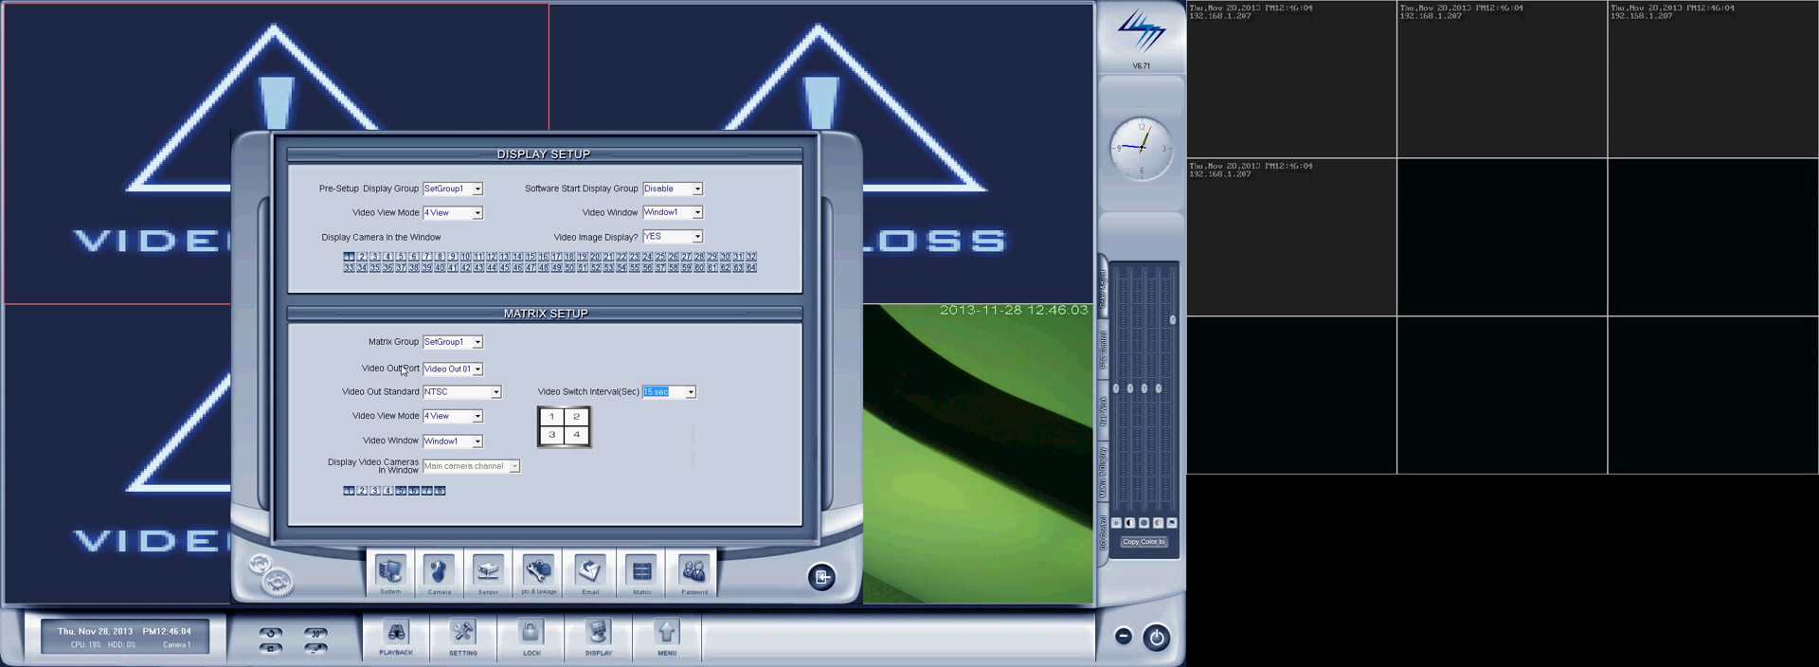
{"action": "left_click", "coordinate": [821, 578]}
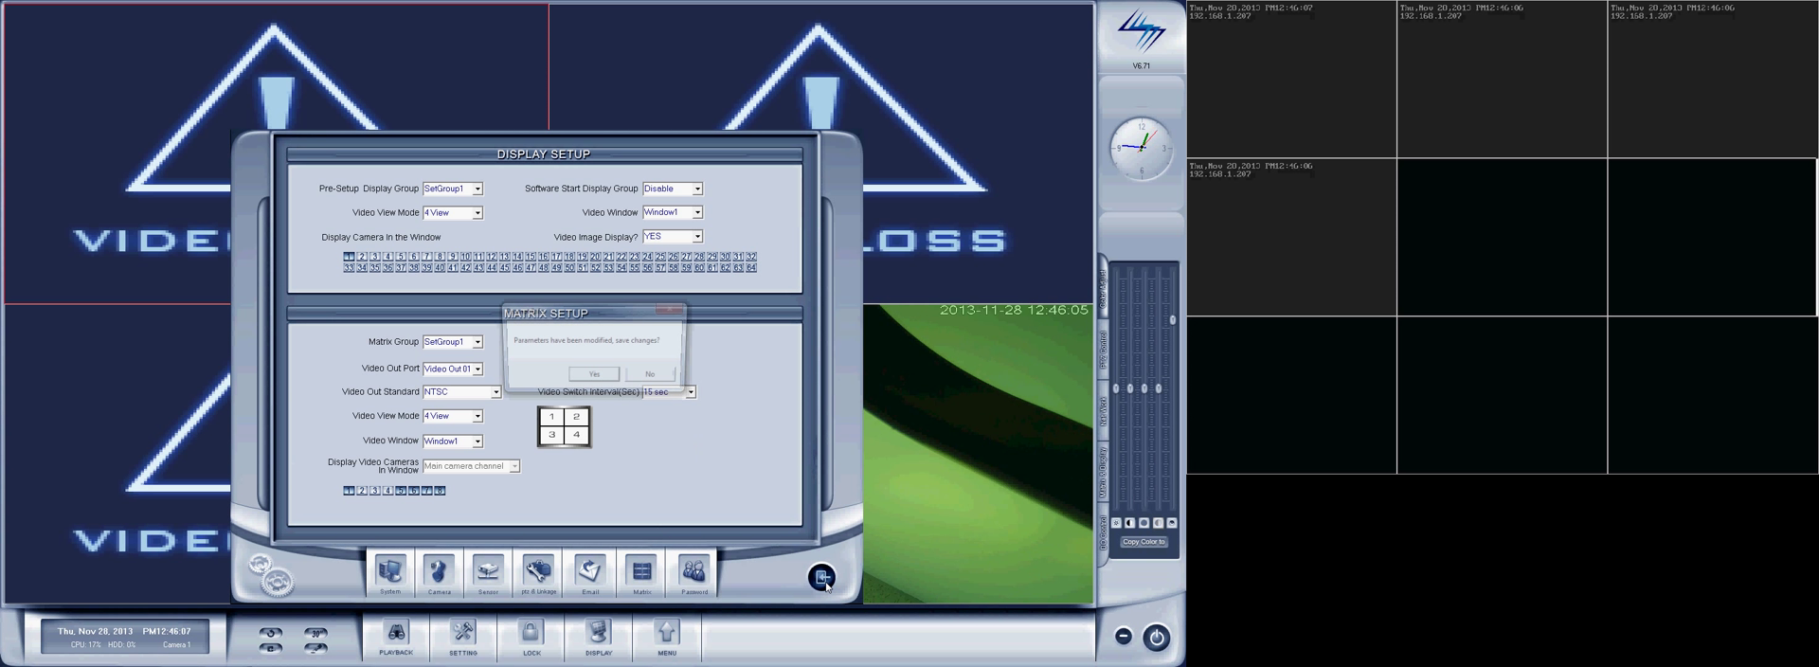
{"action": "left_click", "coordinate": [594, 373]}
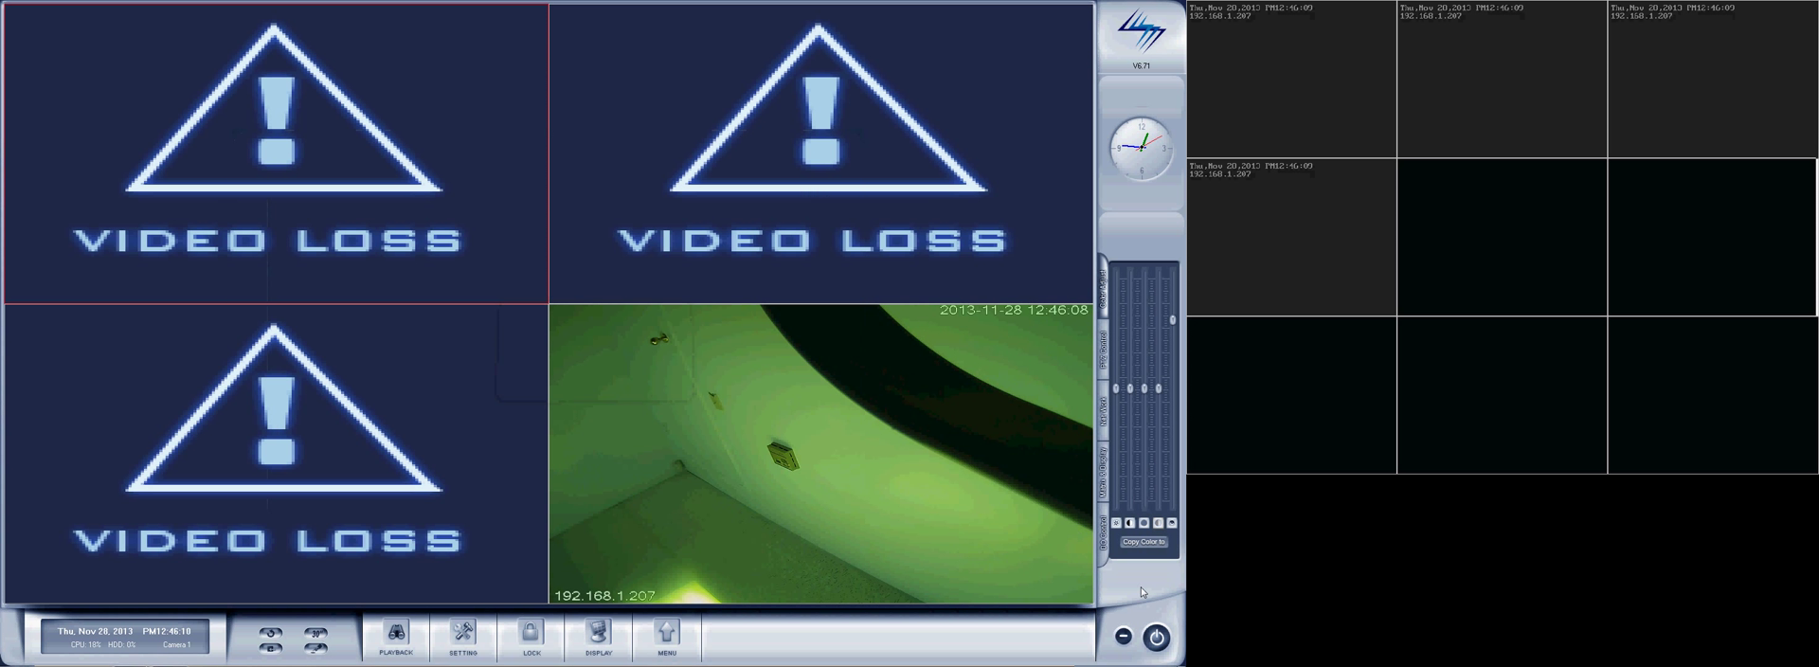
Step: Exit the surveillance software to Windows and relaunch Hybrid NDVR from the desktop
{"action": "left_click", "coordinate": [1156, 637]}
{"action": "left_click", "coordinate": [993, 581]}
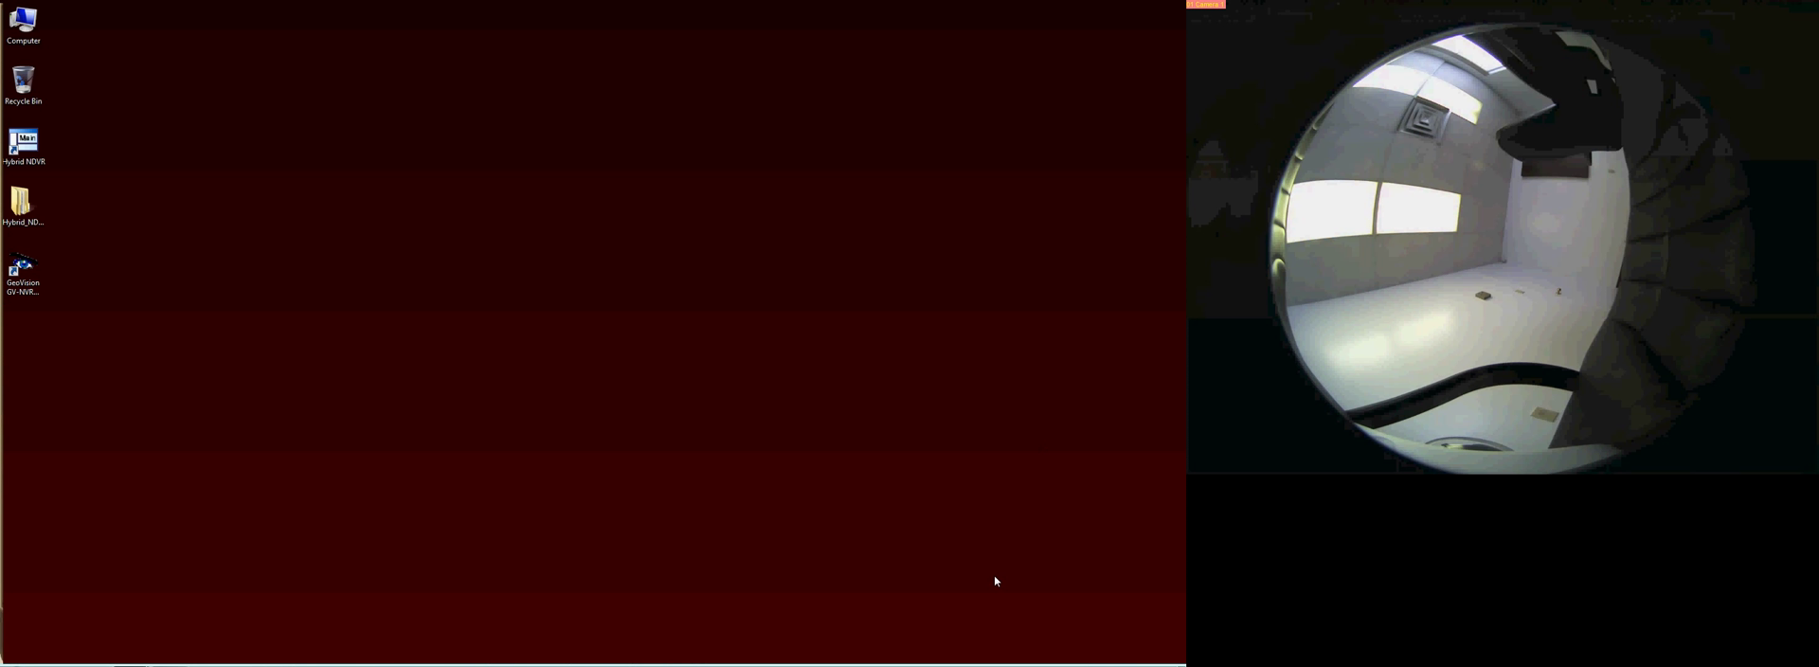
{"action": "double_click", "coordinate": [24, 144]}
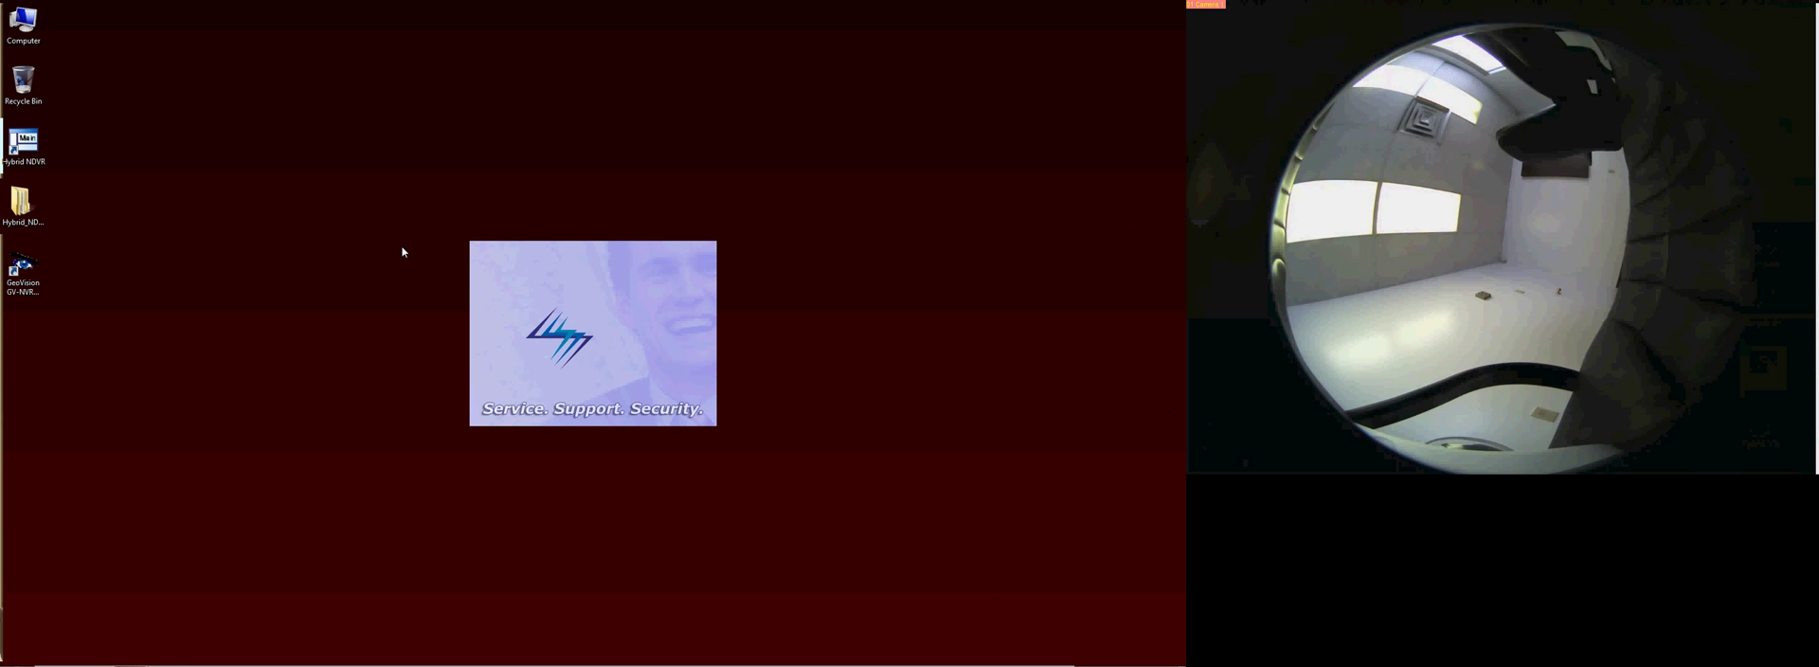